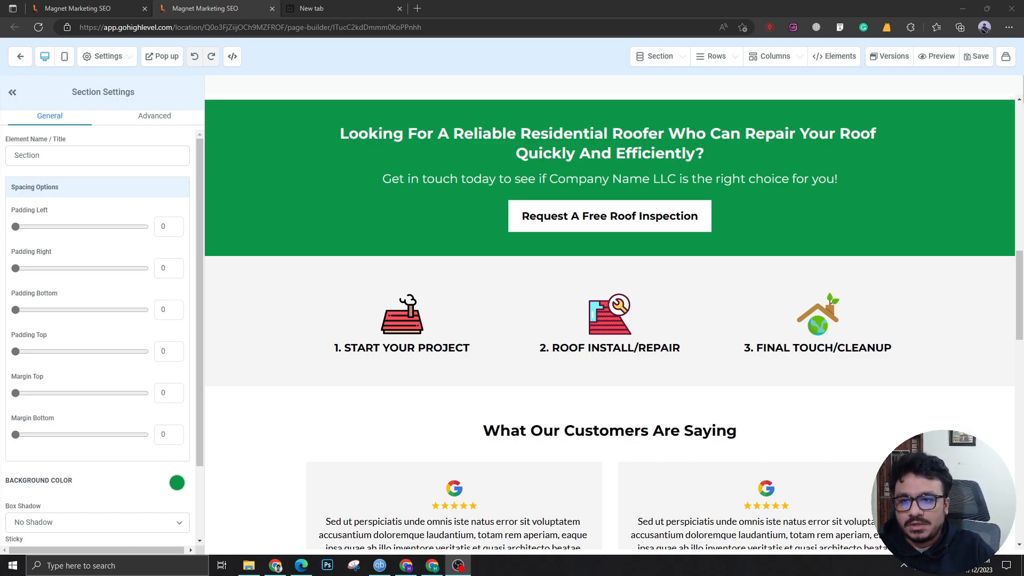
- Open the Flaticon website in the empty browser tab and search its icons for "facebook"
scroll(619, 374, down, 15)
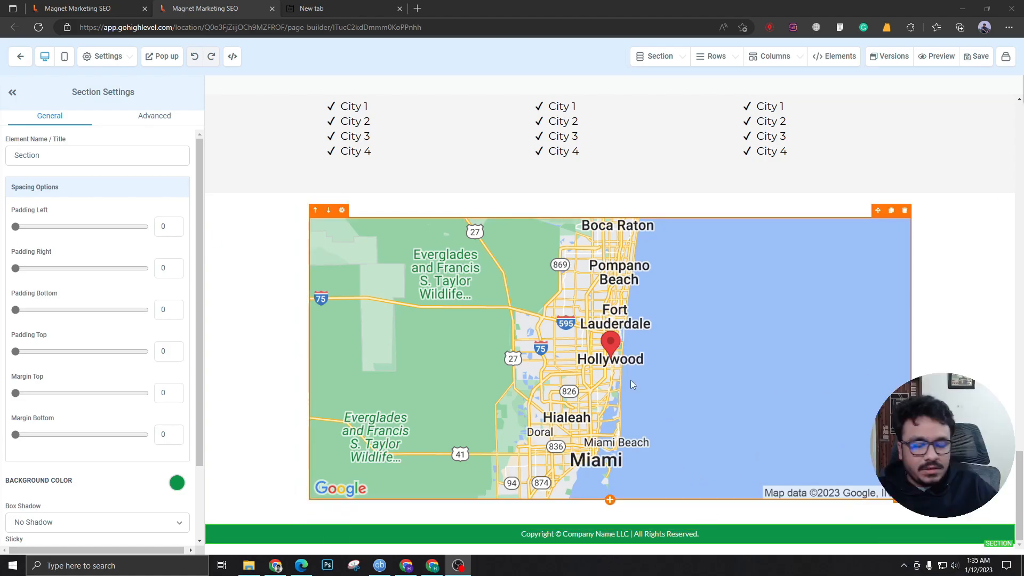
click(300, 7)
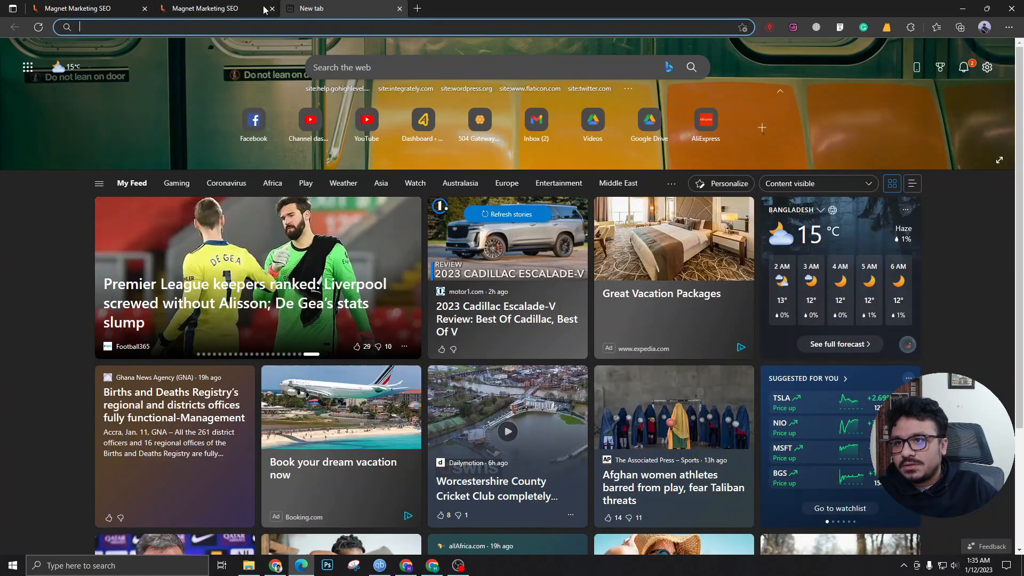
text(flat)
key(Return)
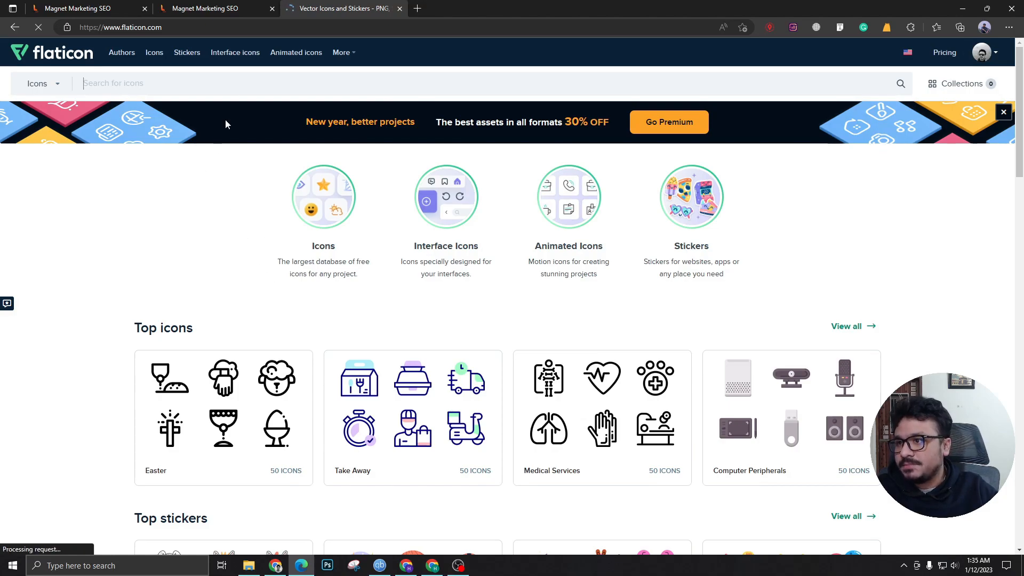
text(face)
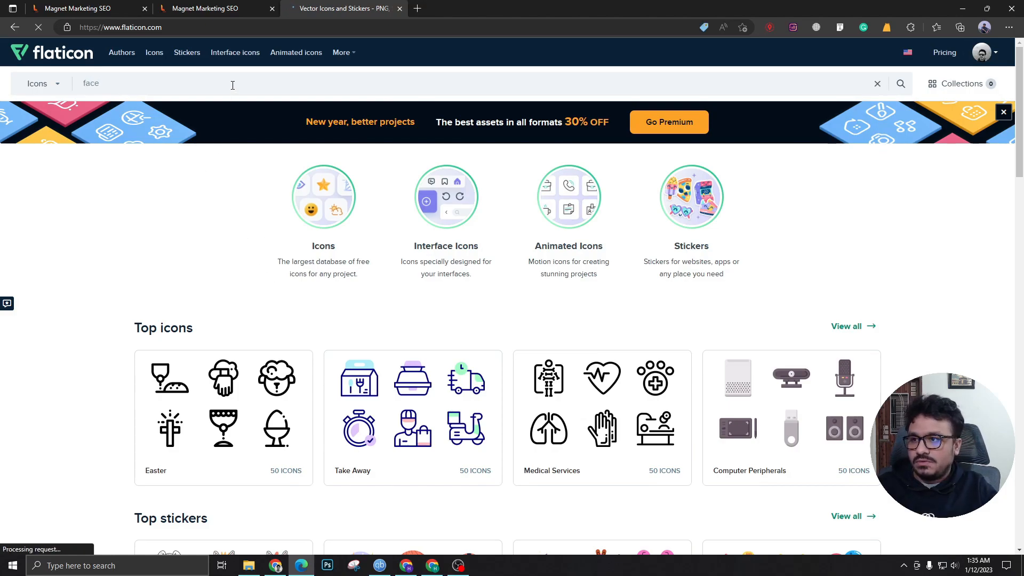
text(book)
key(Return)
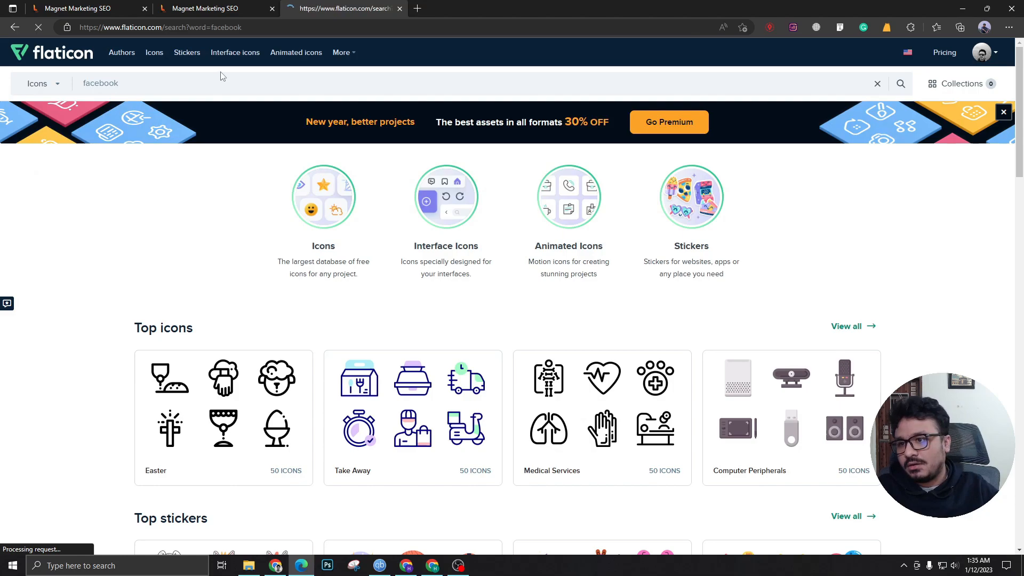
- Open the black rounded-square Facebook icon from the search results and compare it with the page's green footer
scroll(261, 292, down, 5)
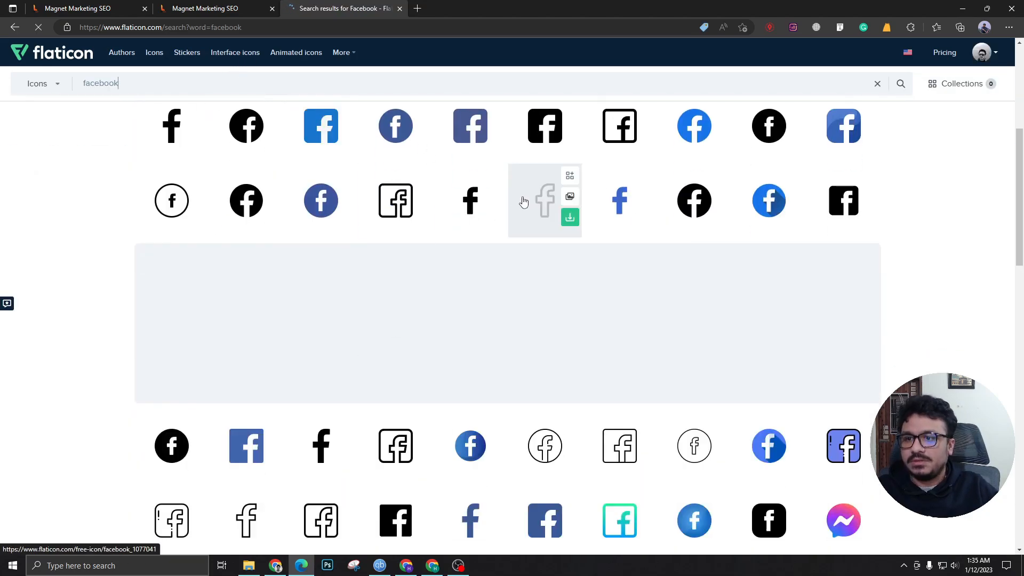
scroll(516, 200, up, 1)
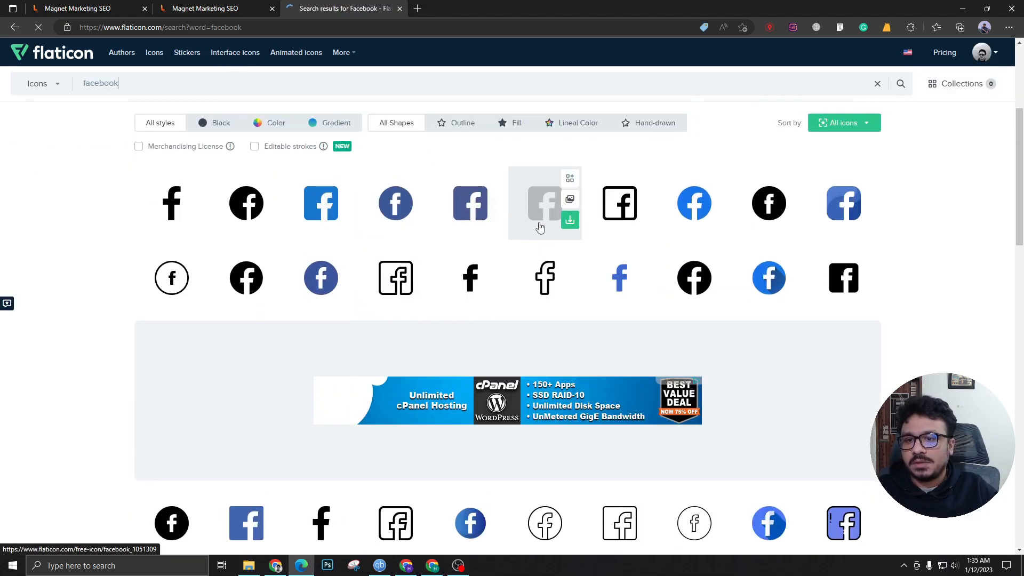
click(540, 229)
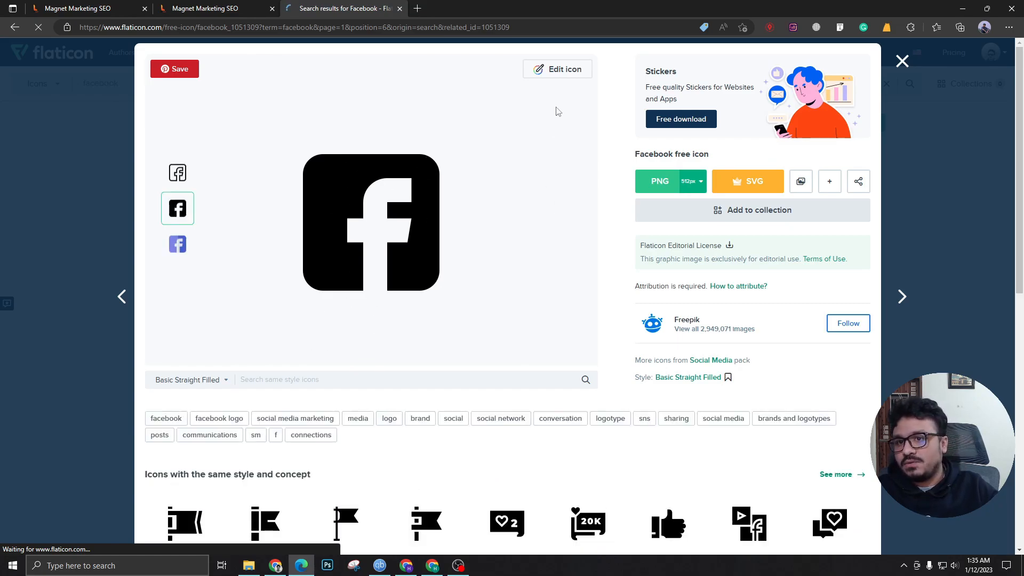
click(207, 8)
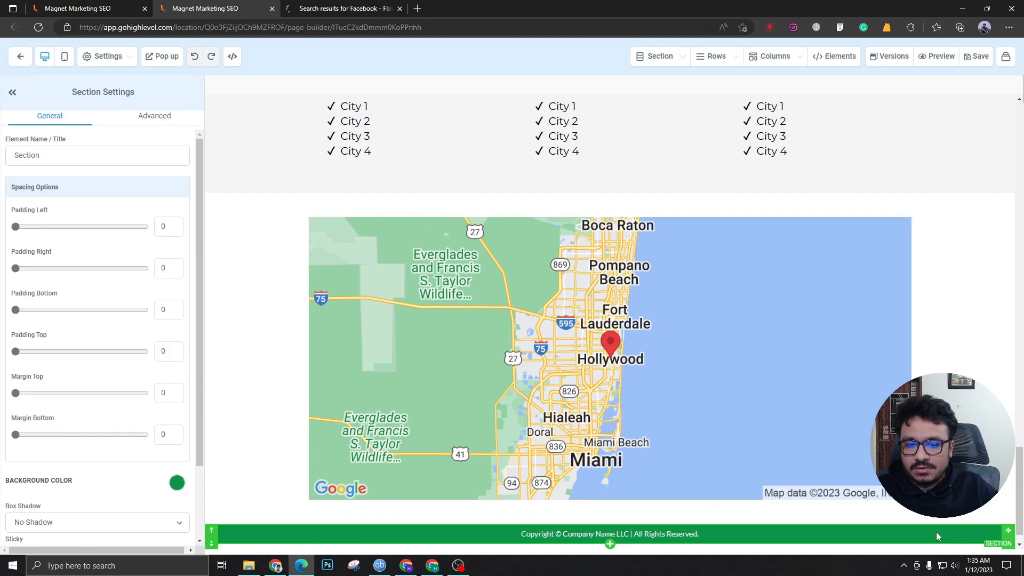
click(344, 8)
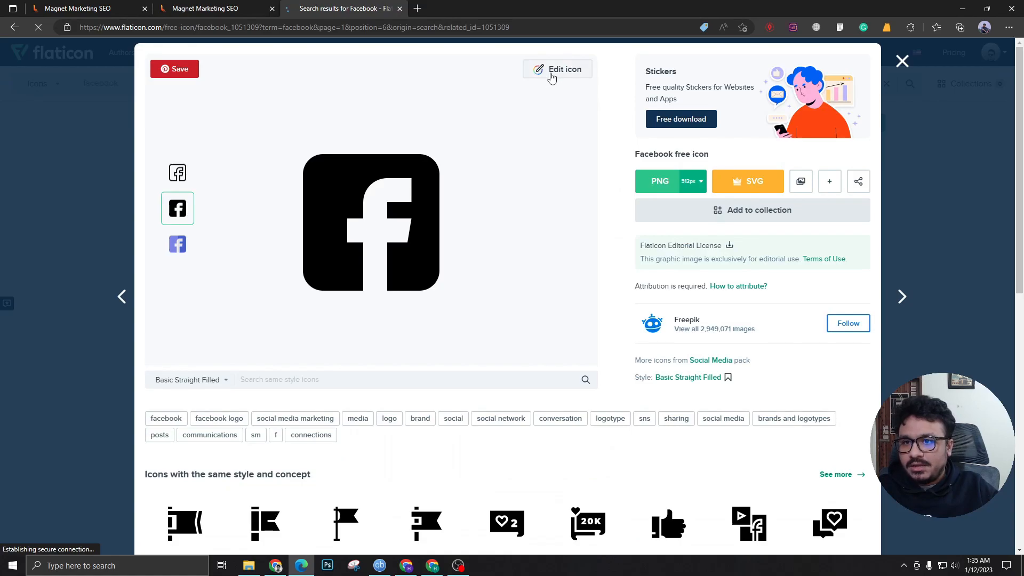
- Edit the Facebook icon and recolor its black shape to white
click(551, 78)
click(203, 168)
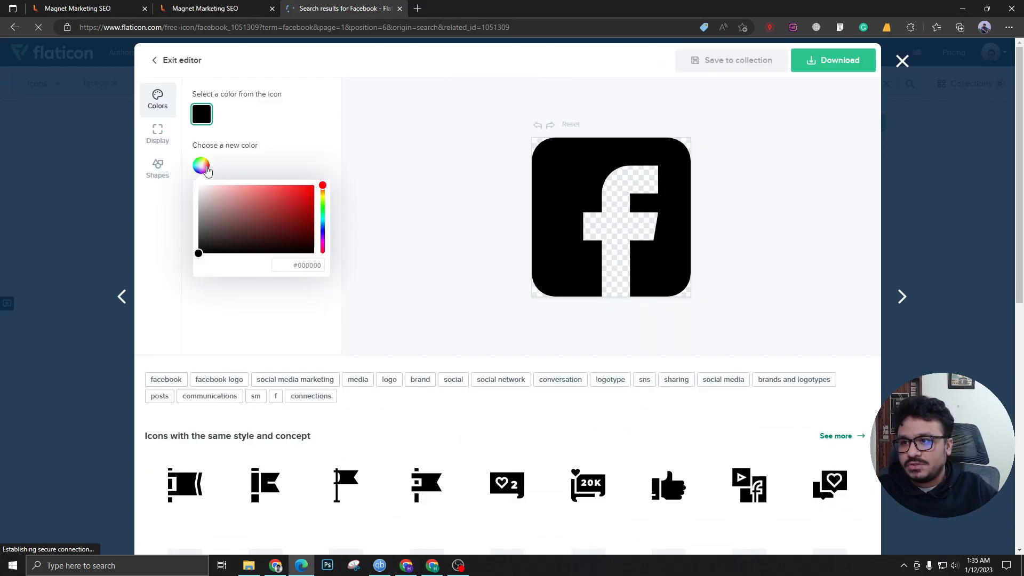
drag(299, 248, 158, 170)
click(243, 166)
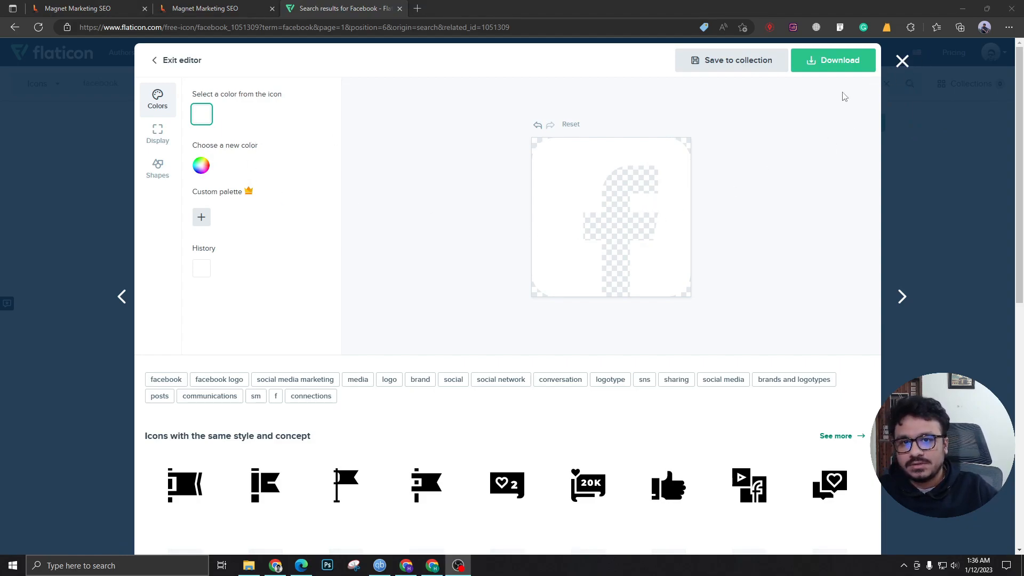
- Download the white Facebook icon as a PNG and close the icon preview
click(840, 61)
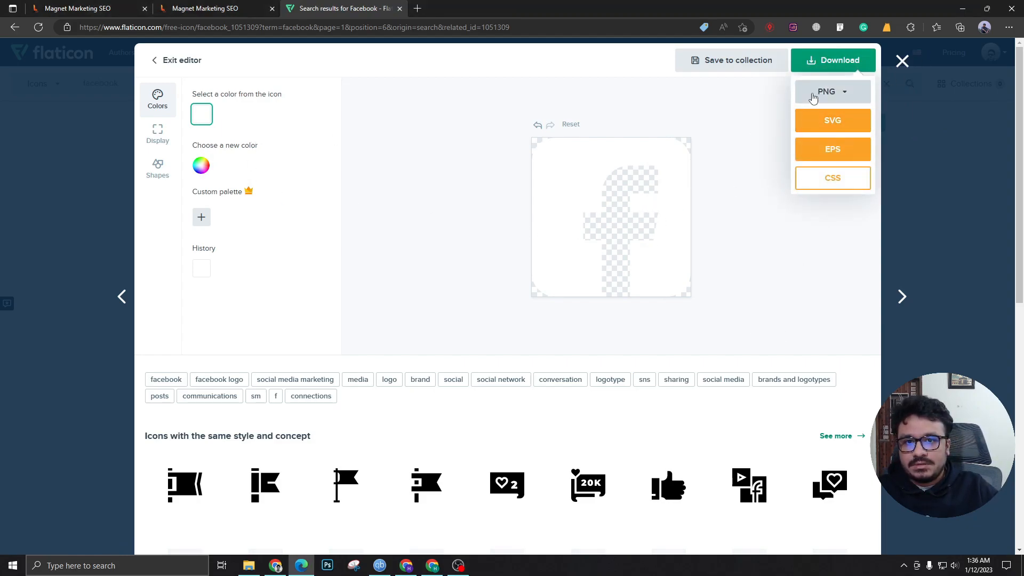
click(812, 99)
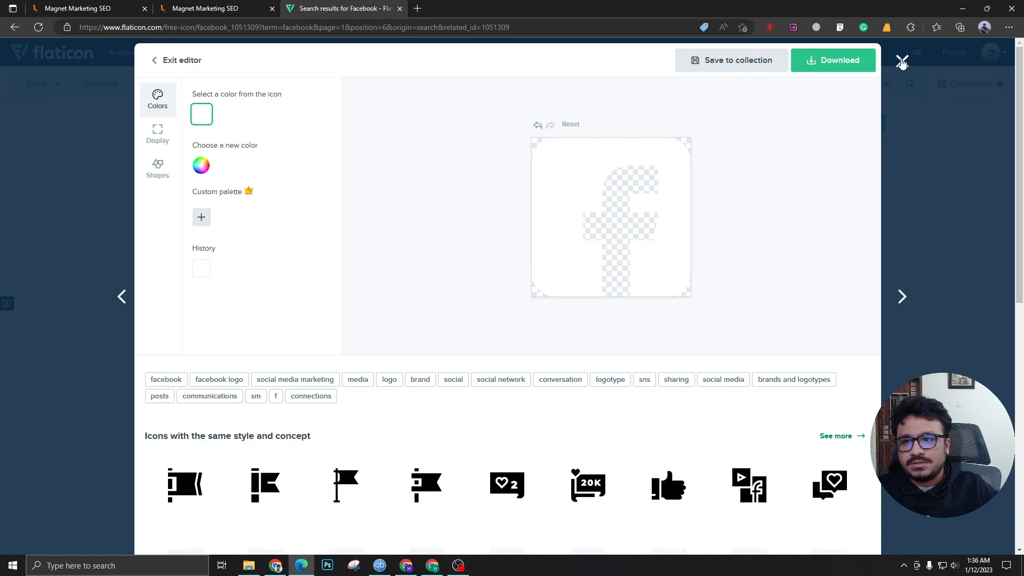
click(900, 61)
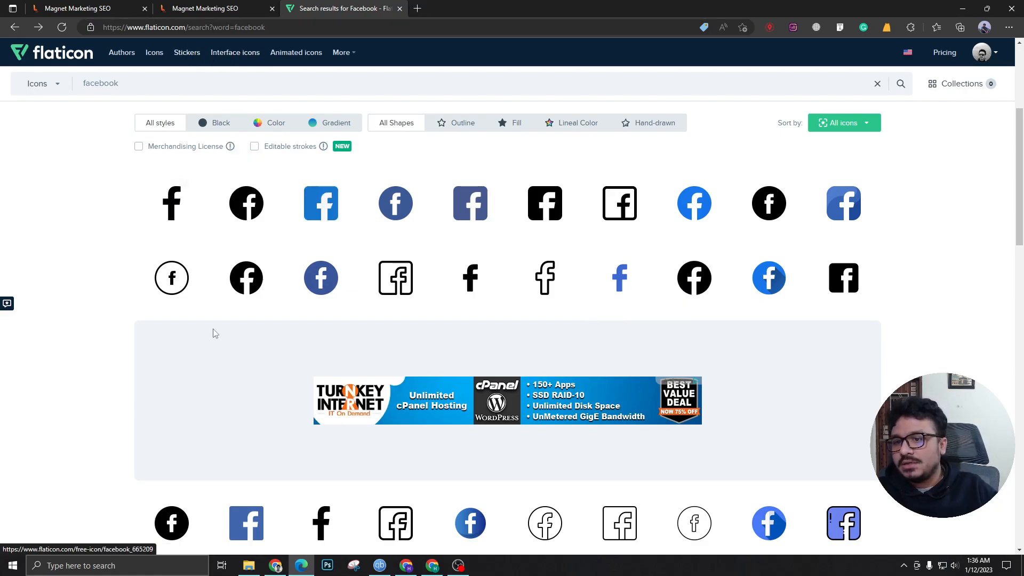
- In the page builder, duplicate the footer's copyright column and delete the paragraph from the copy
click(232, 15)
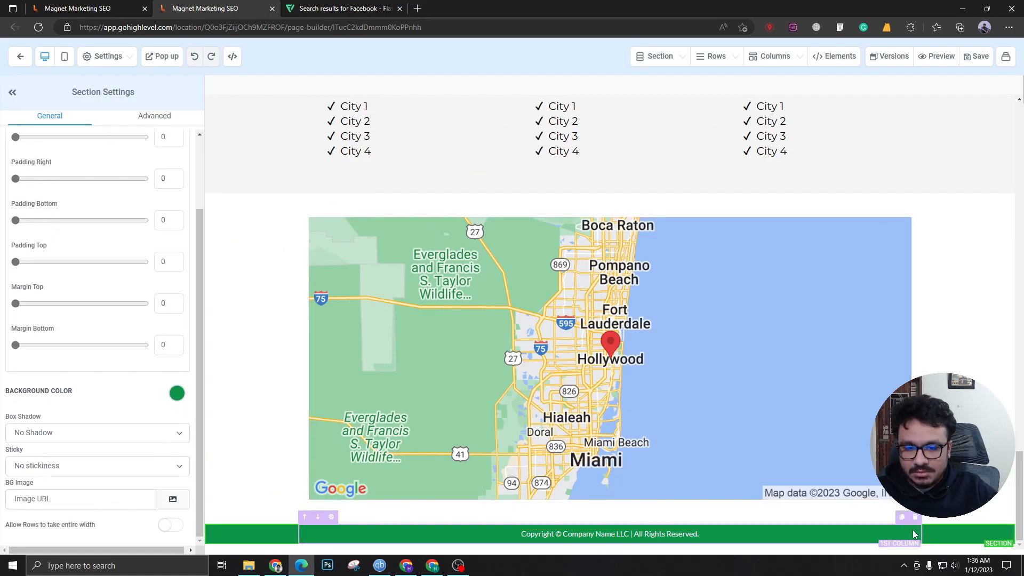
click(903, 518)
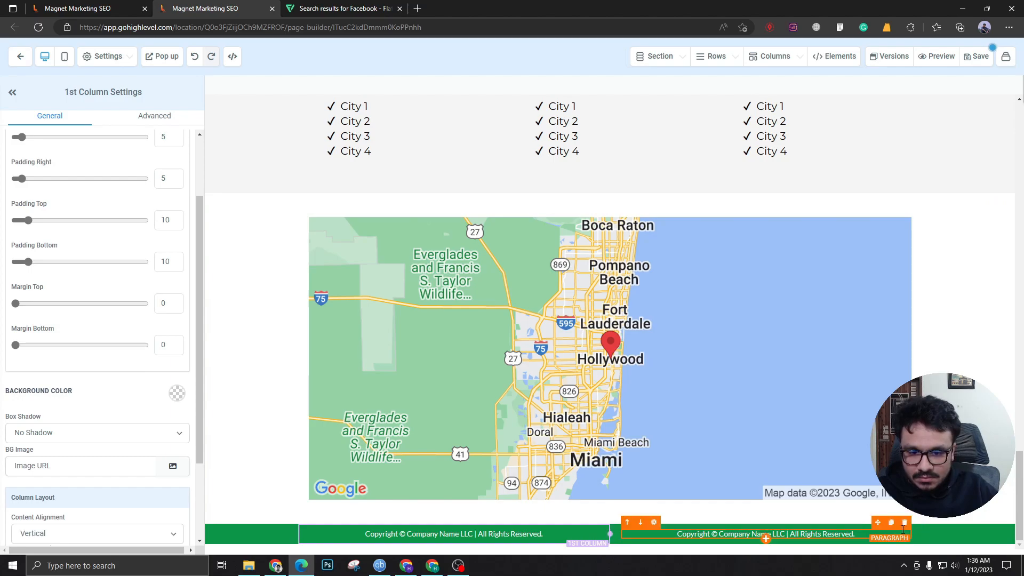
click(906, 524)
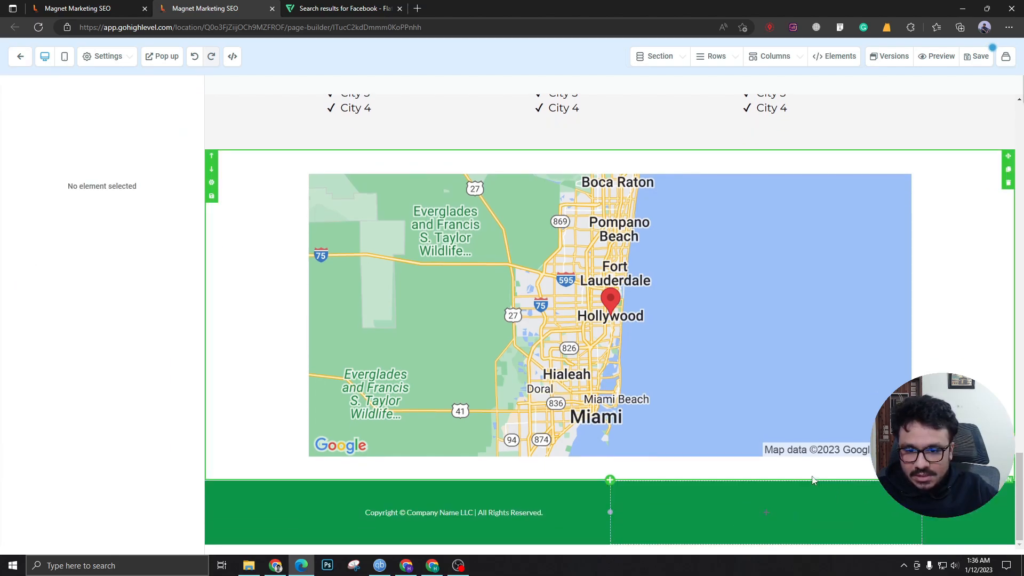
- Add an Image element to the empty second column of the footer
click(773, 513)
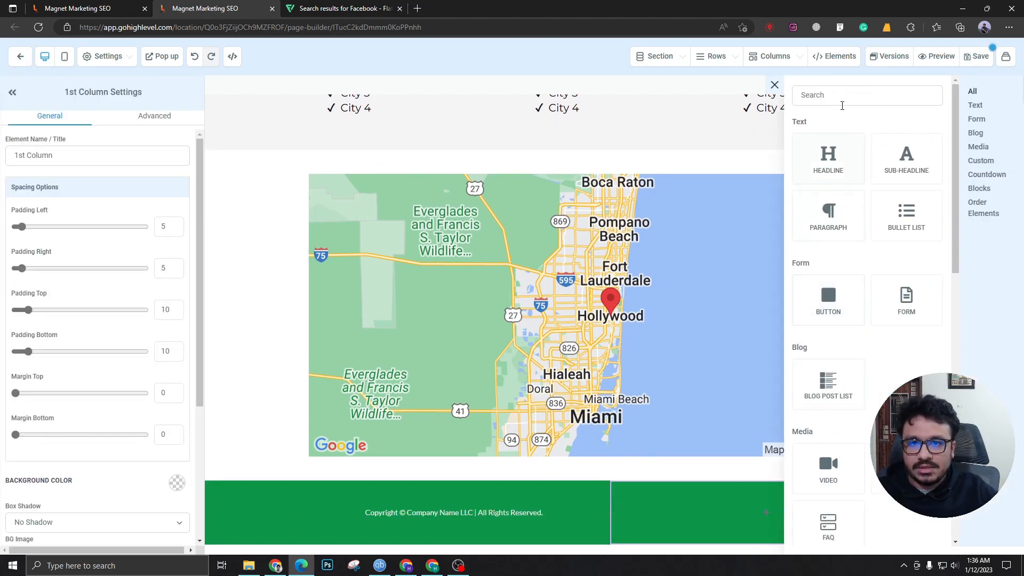
click(846, 92)
text(image)
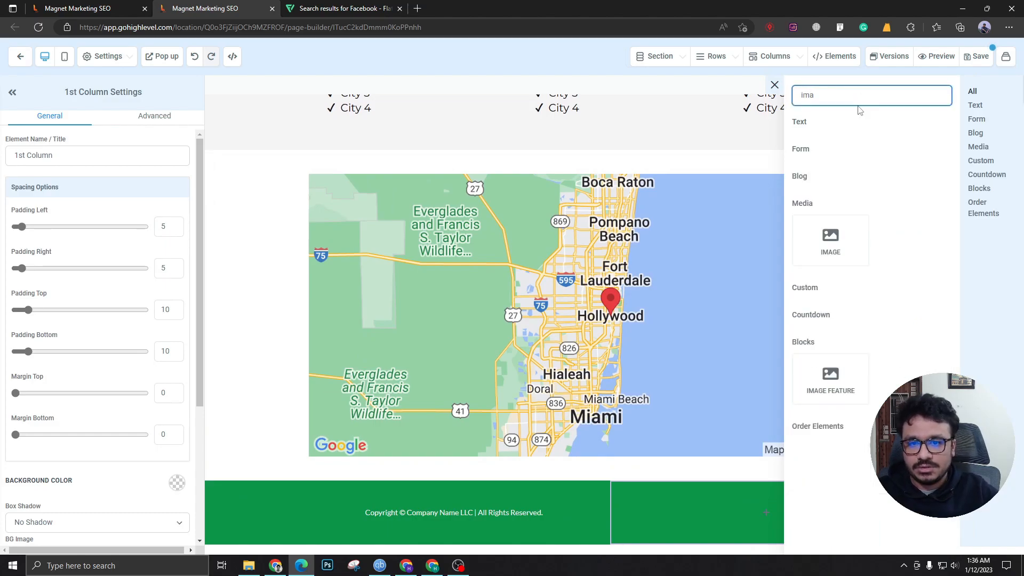
click(850, 231)
- Upload facebook.png from the Downloads folder to the media library and use it as the footer image
scroll(107, 384, down, 6)
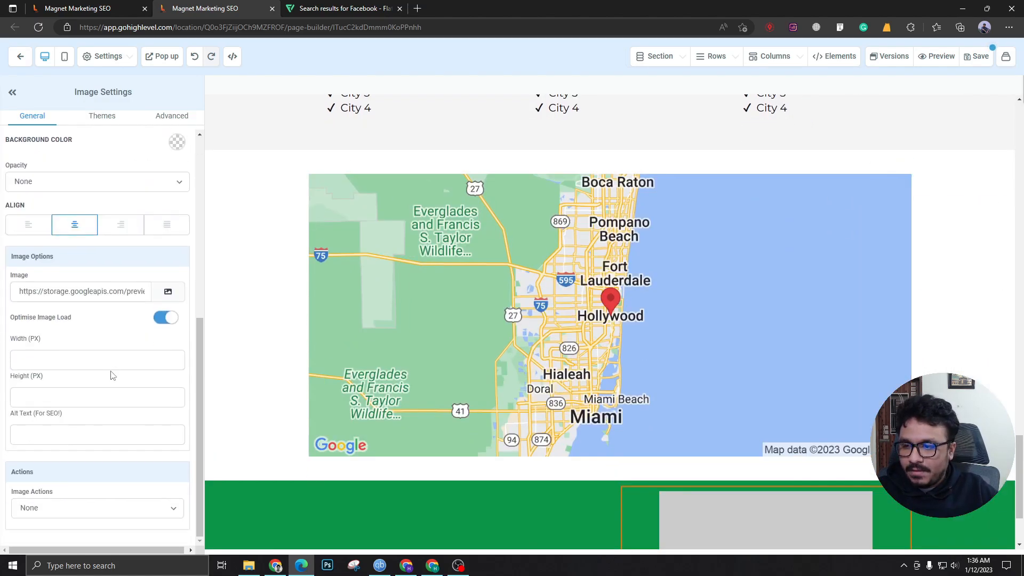
click(166, 297)
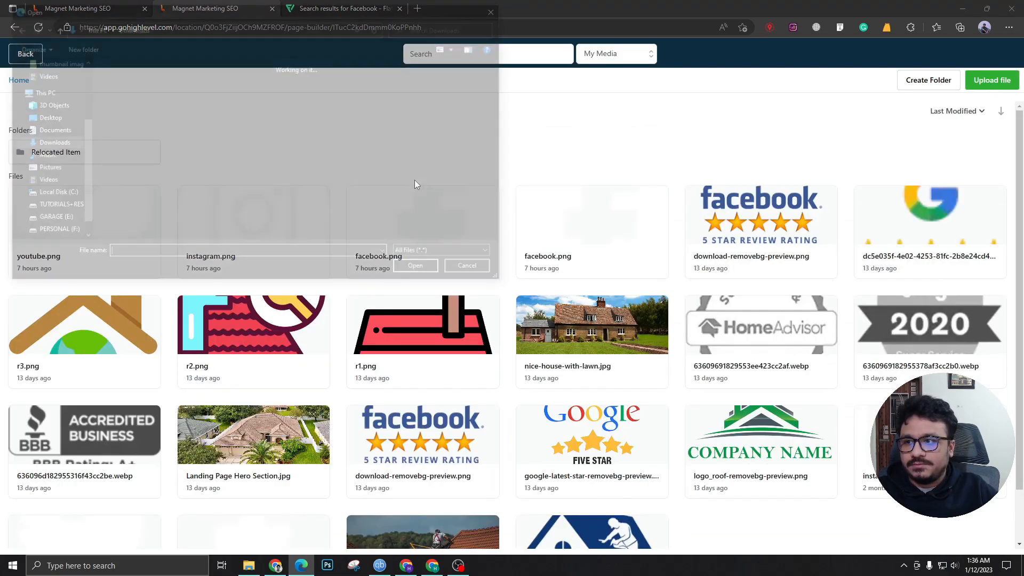
click(279, 217)
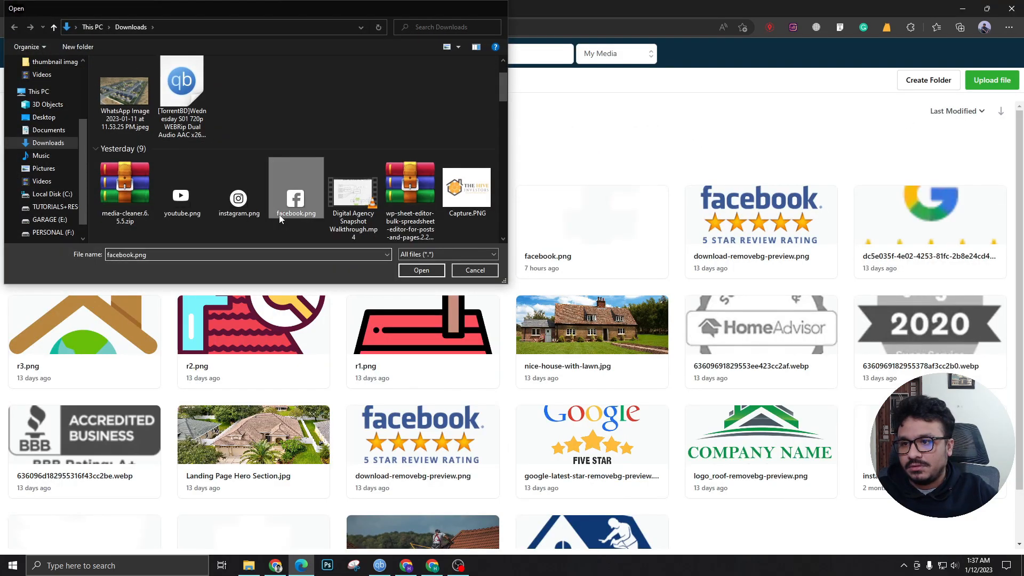
double_click(279, 217)
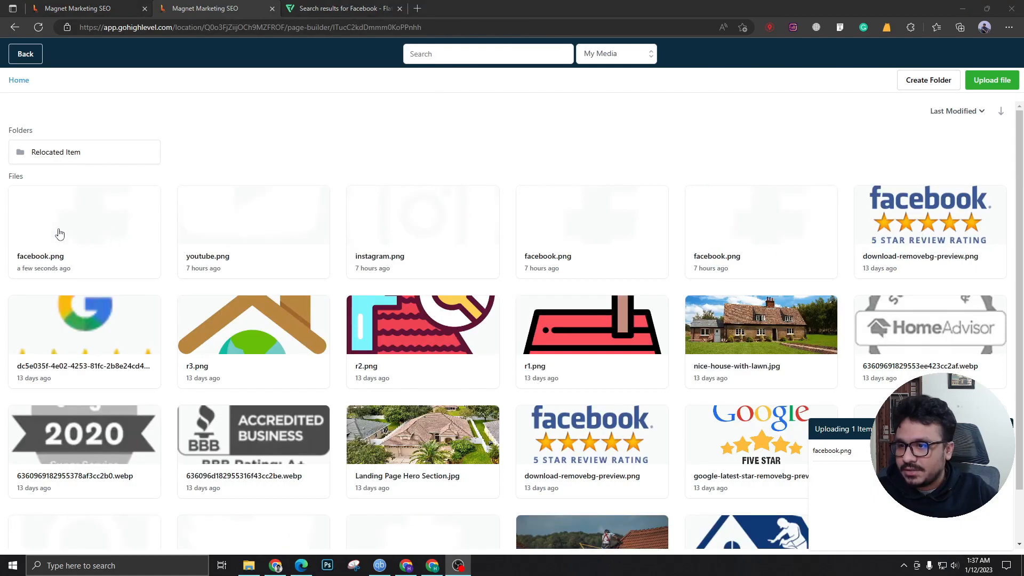
click(70, 229)
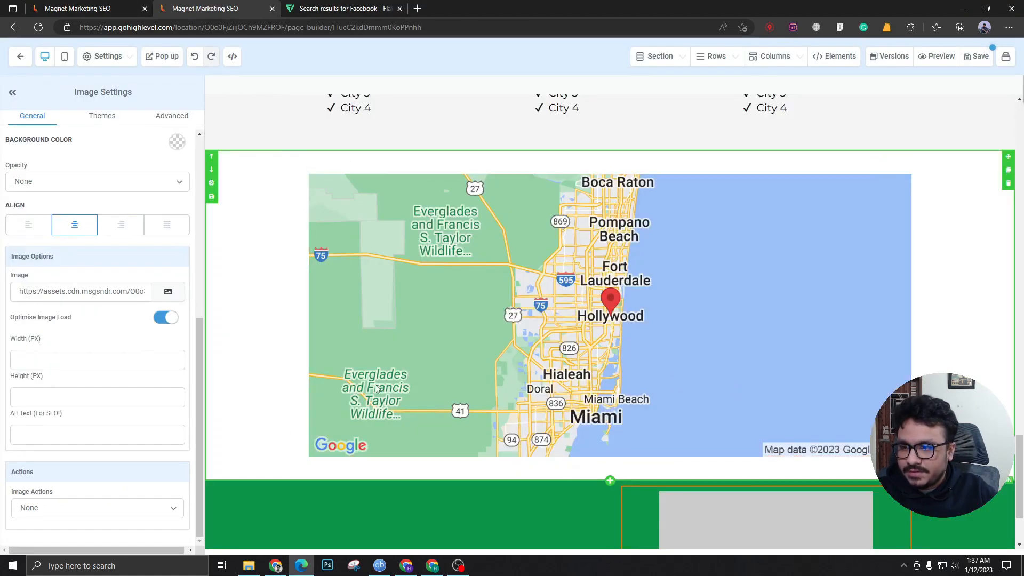
scroll(674, 338, up, 3)
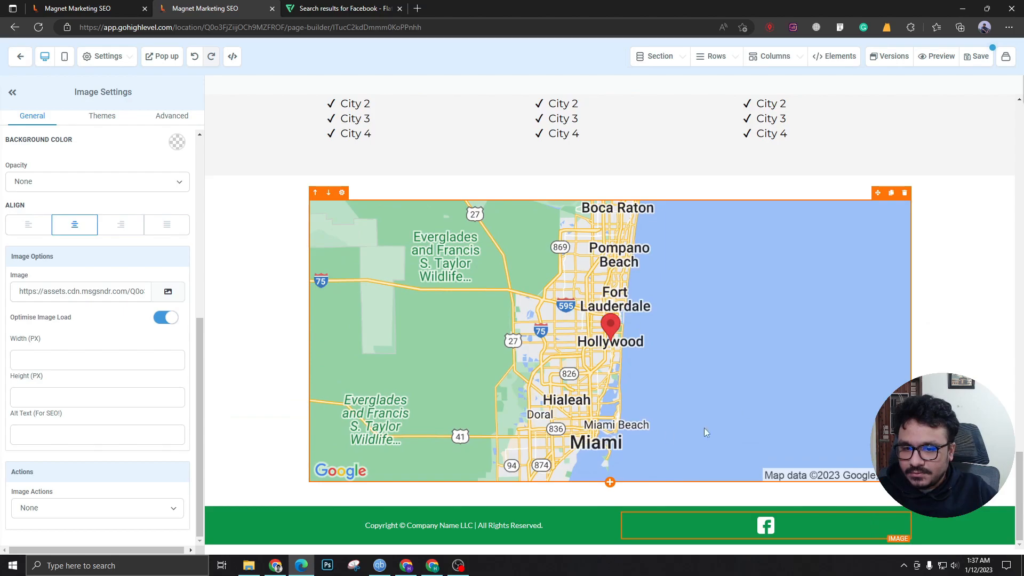
- Set the footer Facebook icon's height to 18 px
click(85, 397)
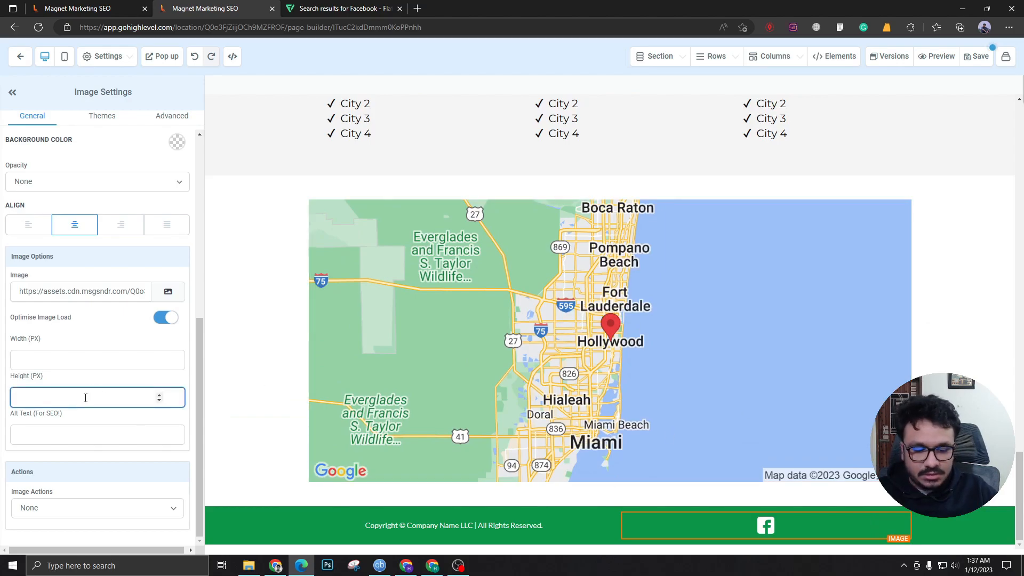
text(18)
key(Return)
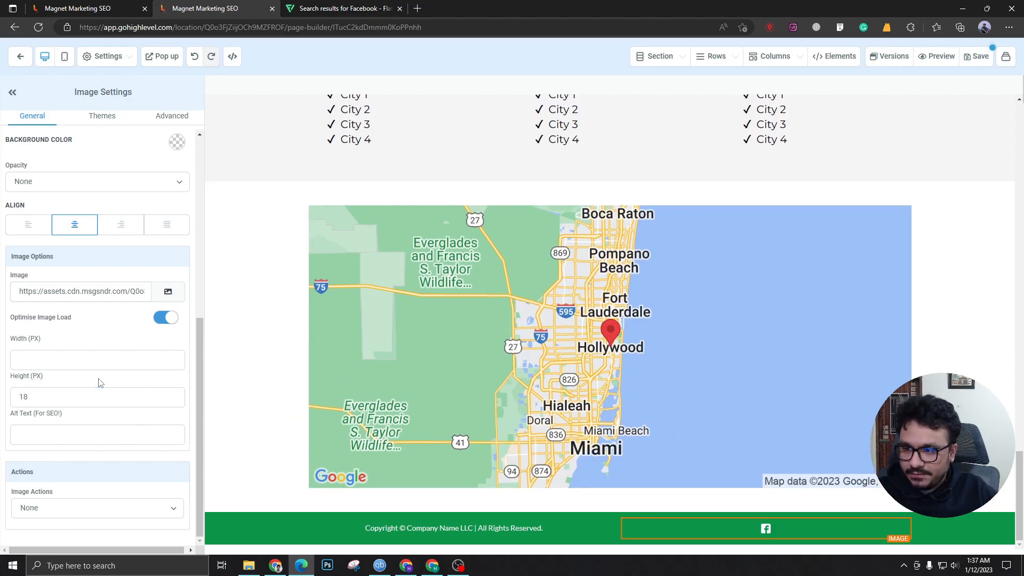
- Duplicate the footer Facebook icon and replace the copy's image with instagram.png from the media library
click(889, 511)
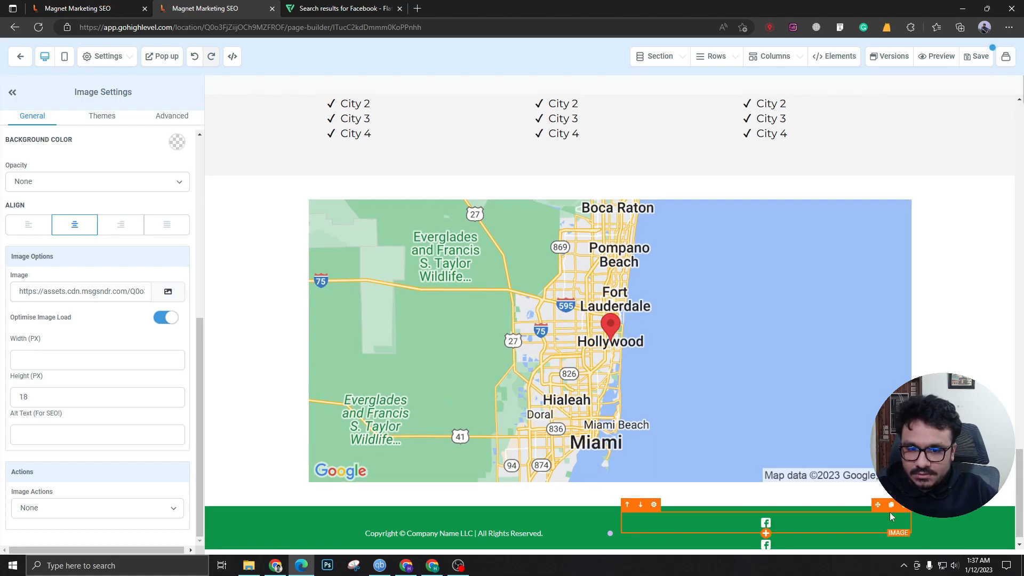
click(180, 297)
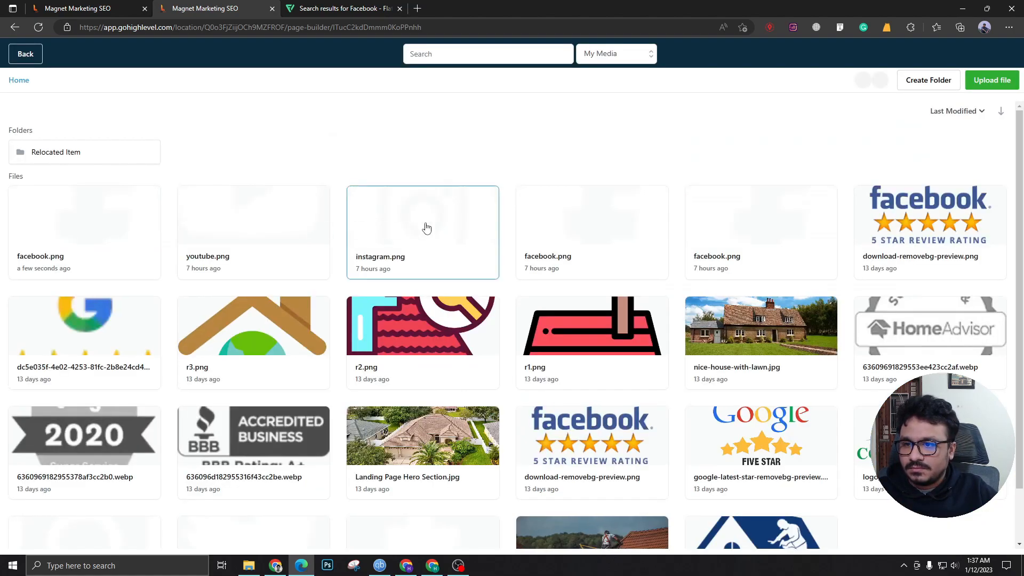
click(427, 229)
scroll(680, 341, down, 1)
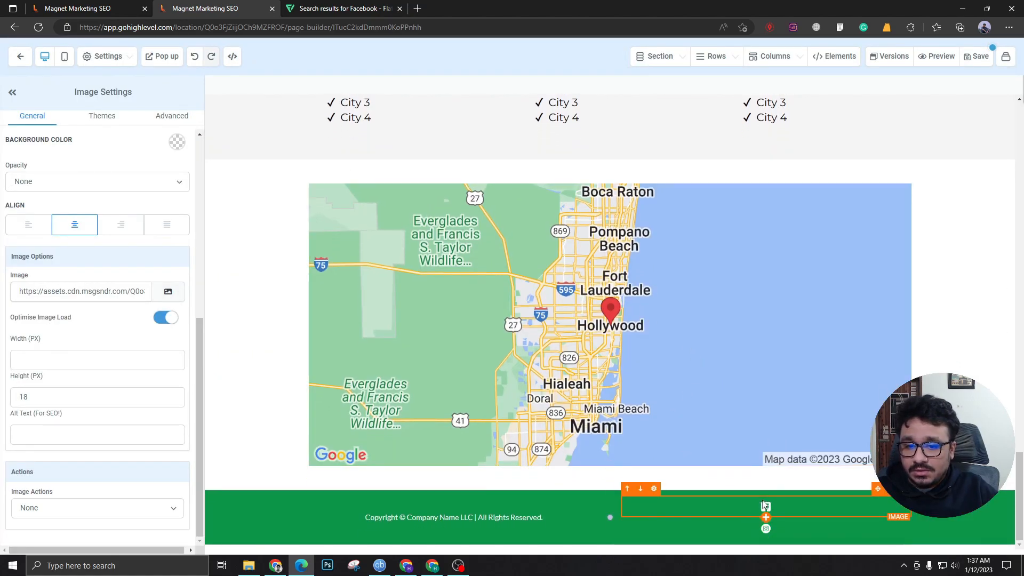
- Set the Facebook icon's image action to Go to website Url with facebook.com as the website
click(73, 510)
click(64, 525)
click(63, 513)
click(59, 544)
scroll(64, 507, down, 1)
click(53, 481)
text(facebook.com)
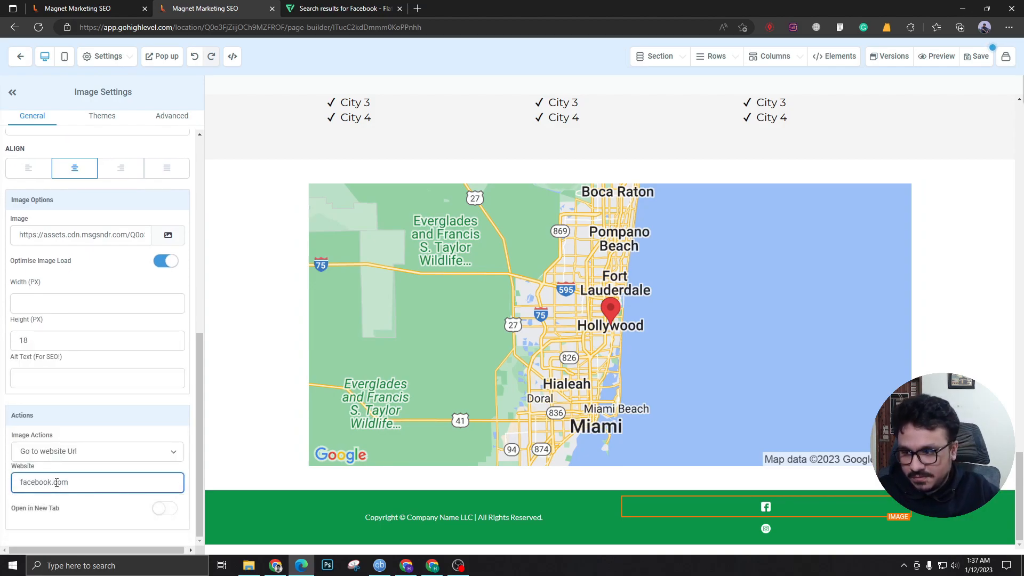
key(Tab)
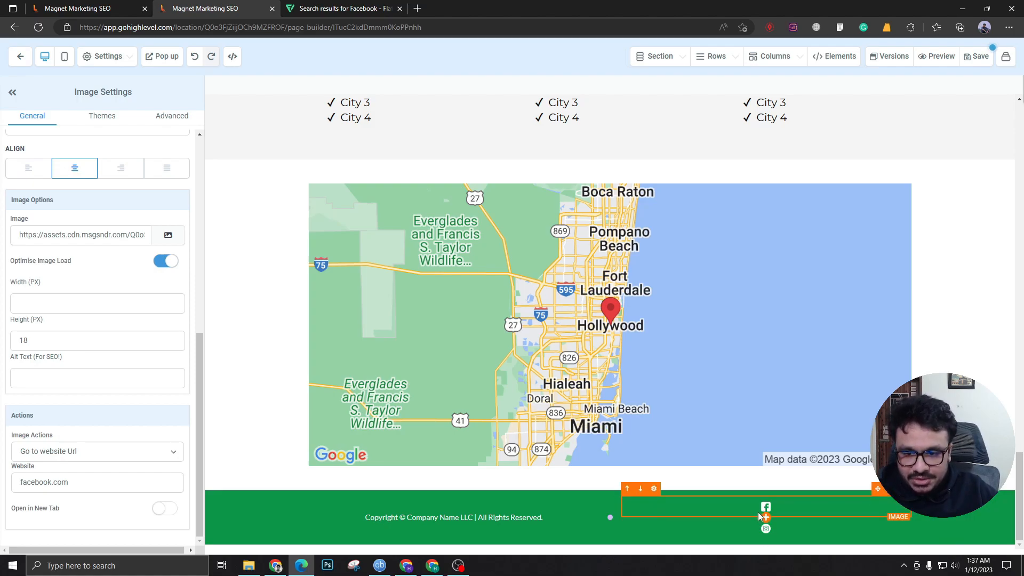
- Set the footer icon column's content alignment to Horizontal and widen the copyright column so the icon column becomes narrow
click(616, 516)
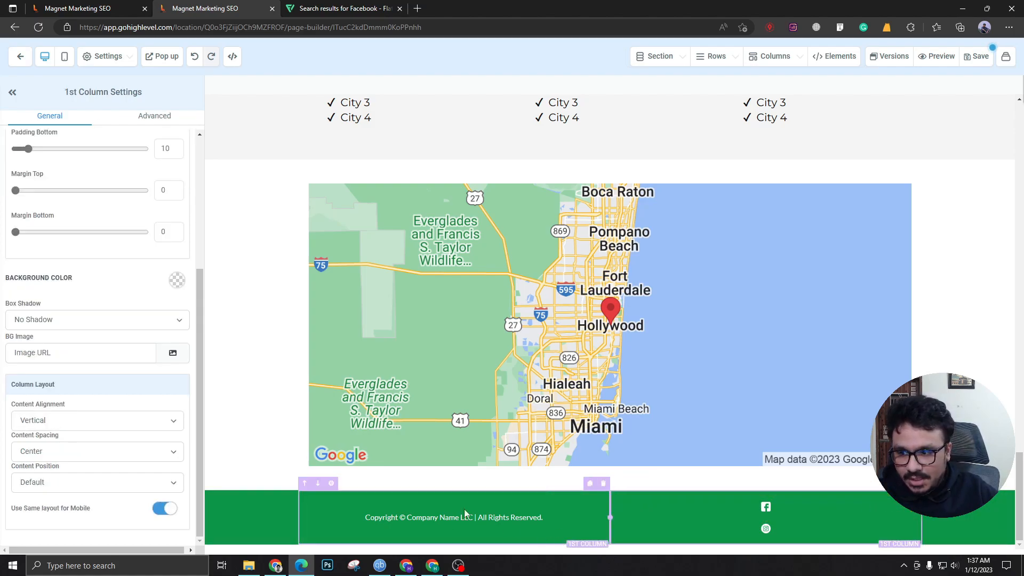
click(48, 420)
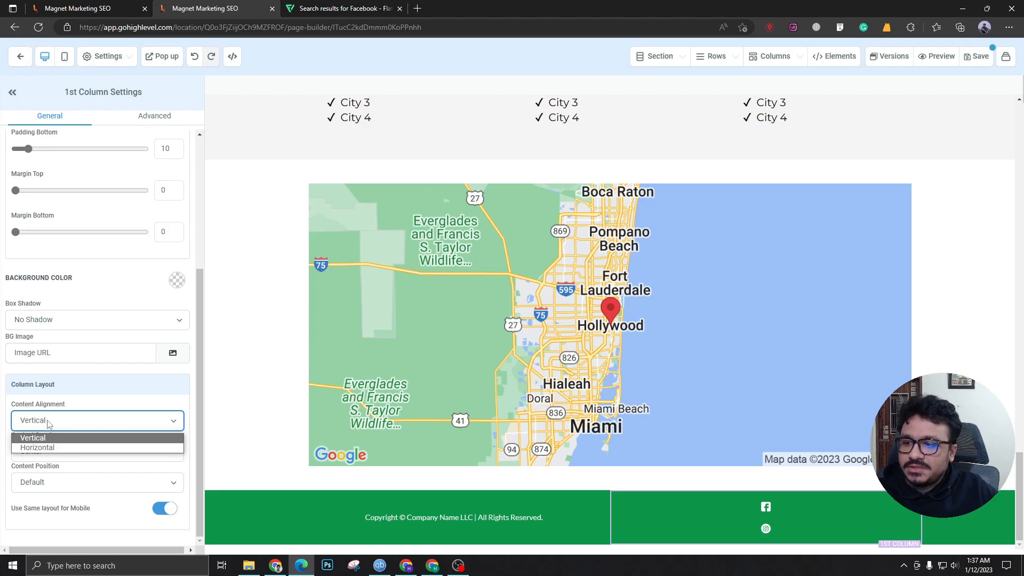
click(59, 445)
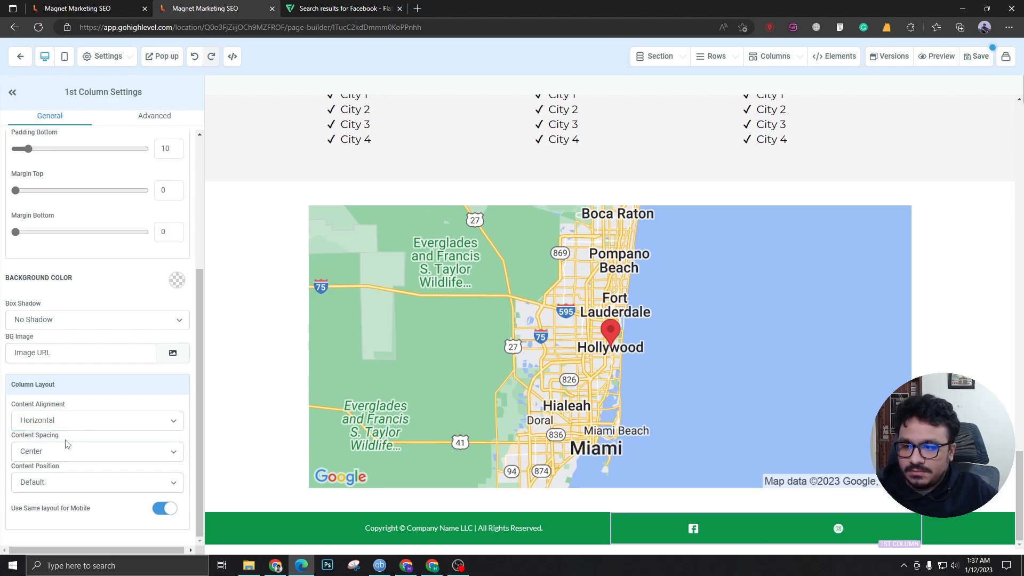
drag(607, 528, 806, 524)
click(840, 521)
- Duplicate the footer Instagram icon and replace the copy's image with the YouTube icon from the media library
mouse_move(859, 520)
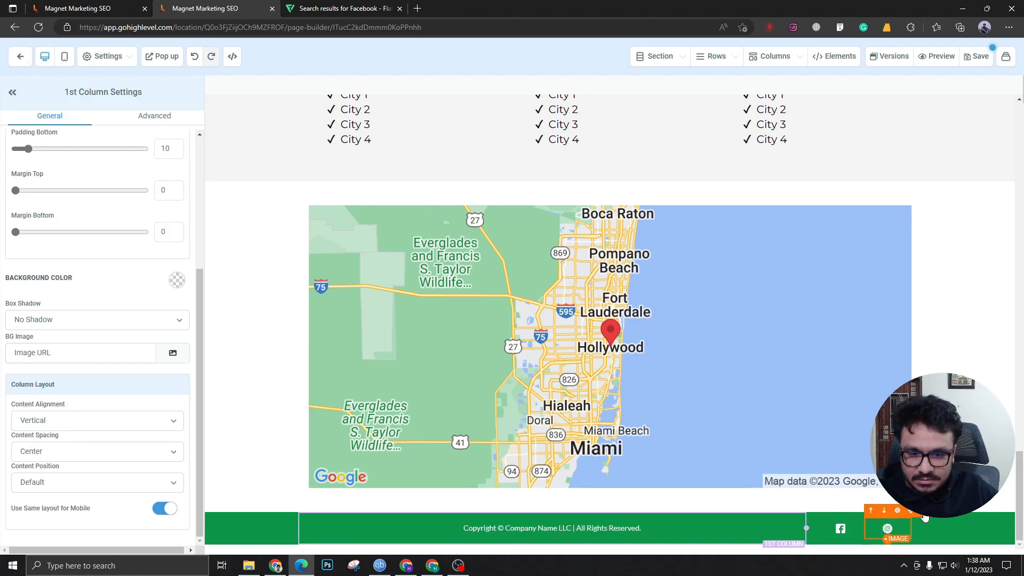
click(924, 512)
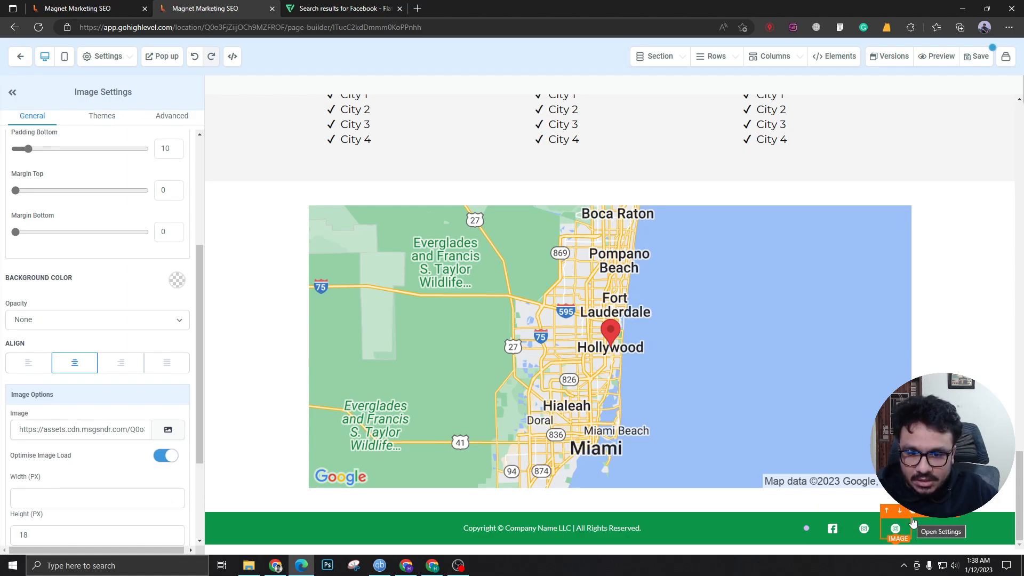
click(167, 429)
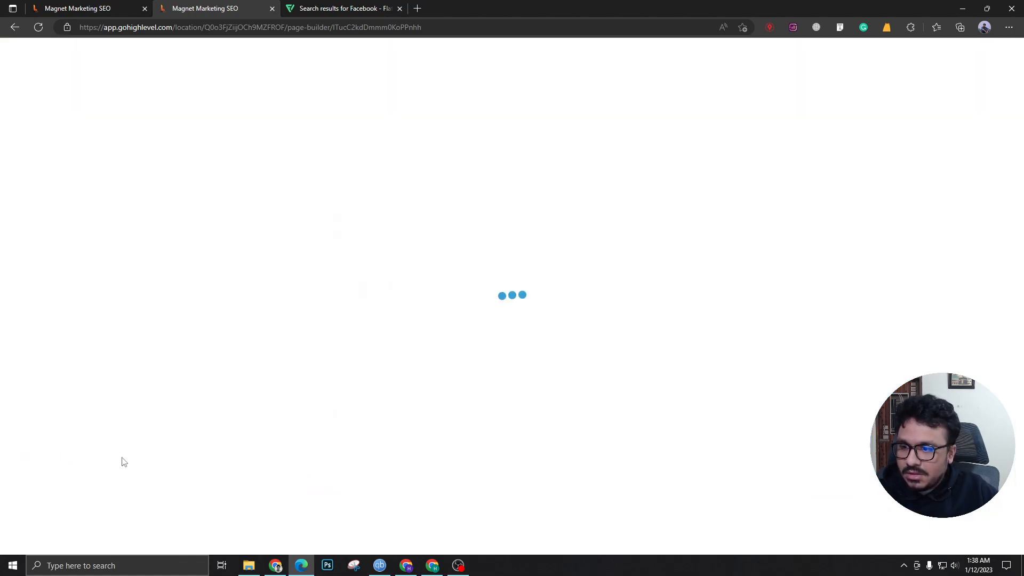
click(251, 242)
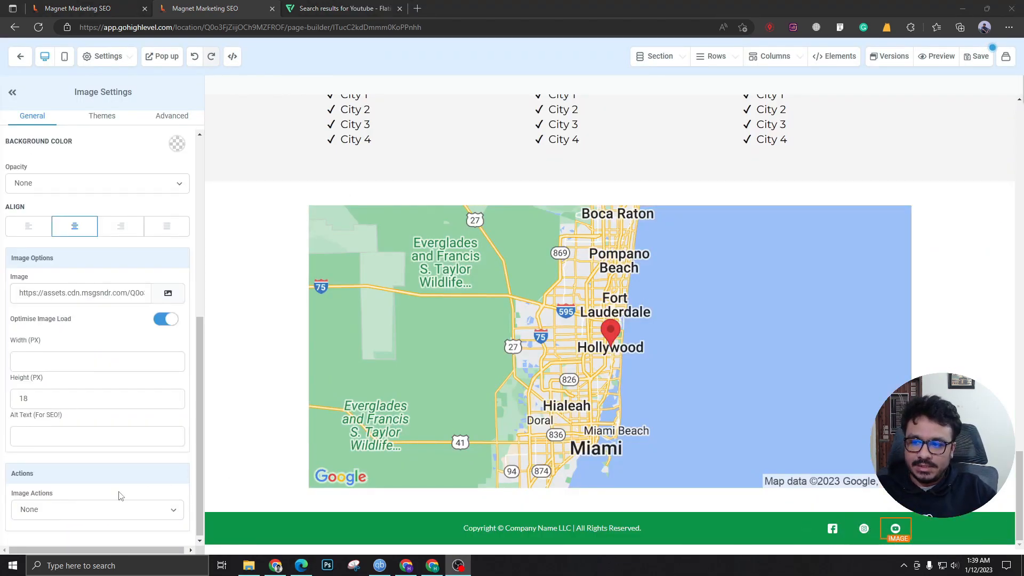
- Examine the footer Facebook icon's link action settings, and review the landing page from the header down to the footer
scroll(142, 491, down, 1)
click(831, 529)
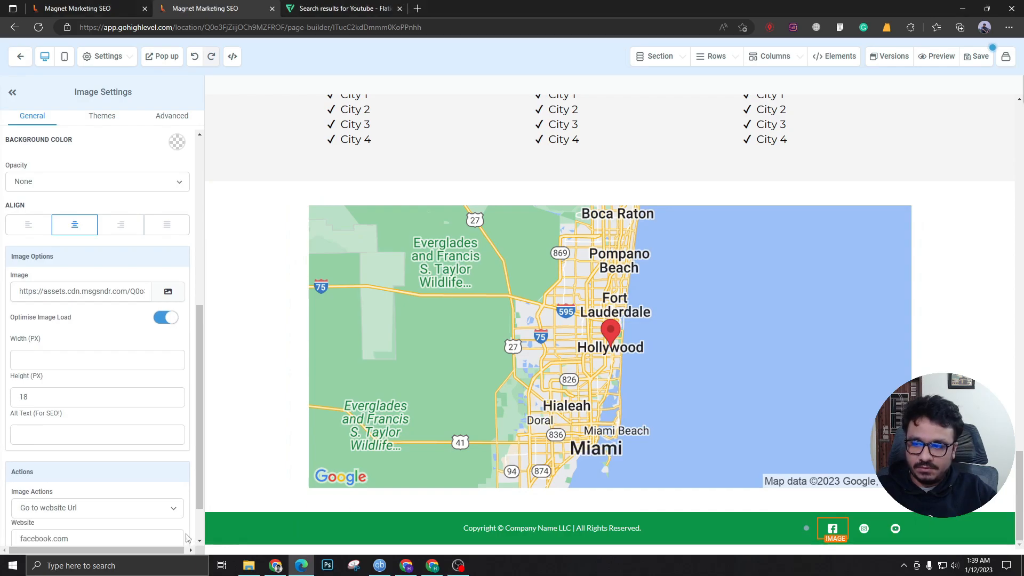
scroll(134, 520, down, 2)
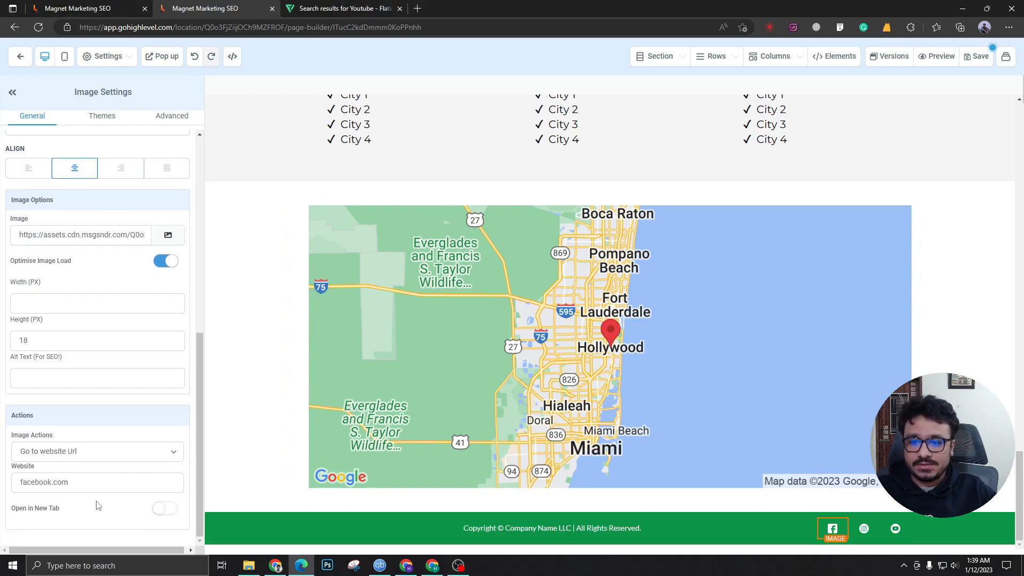
scroll(821, 360, up, 10)
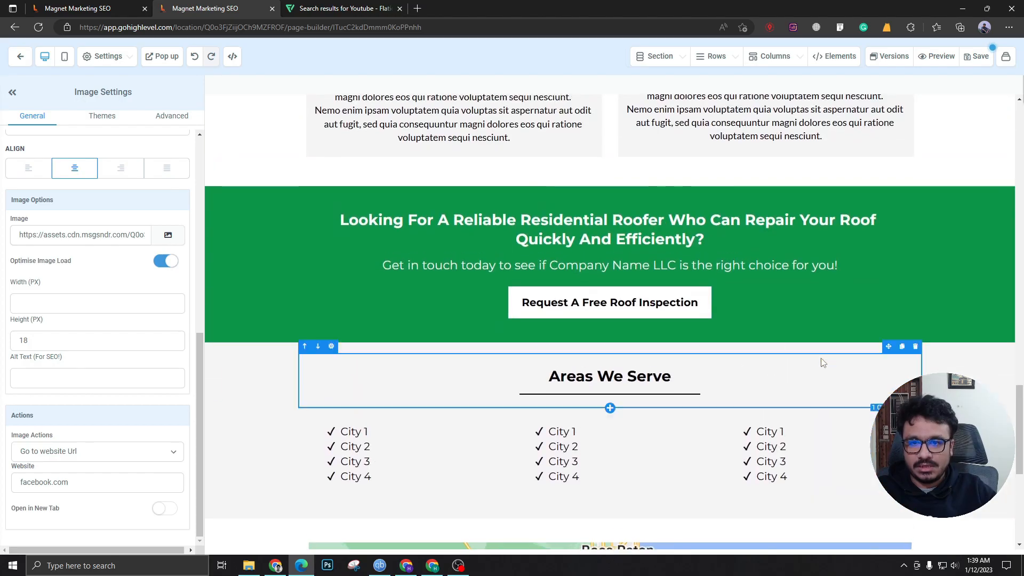
scroll(629, 245, up, 15)
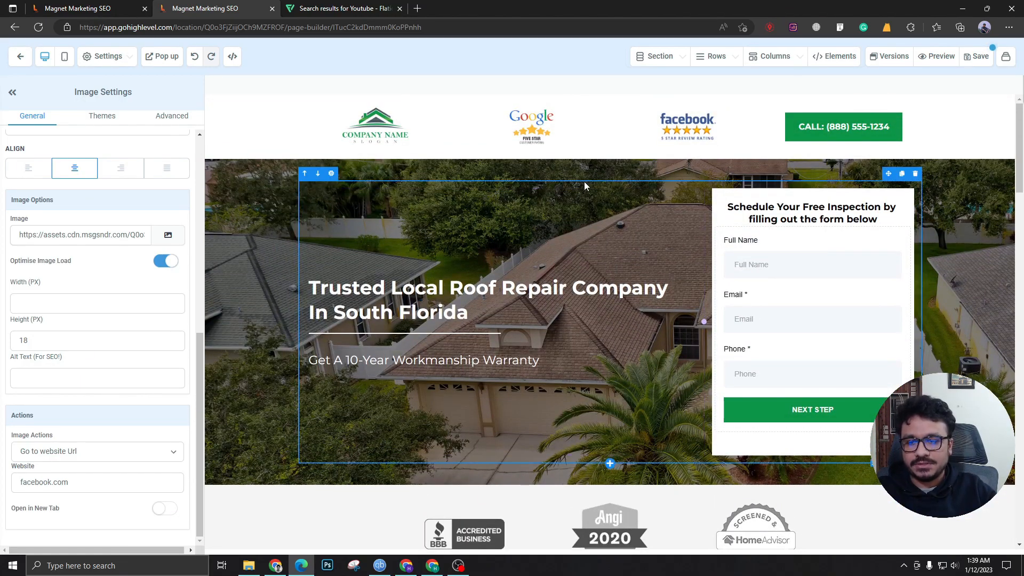
scroll(623, 201, down, 3)
scroll(623, 206, down, 15)
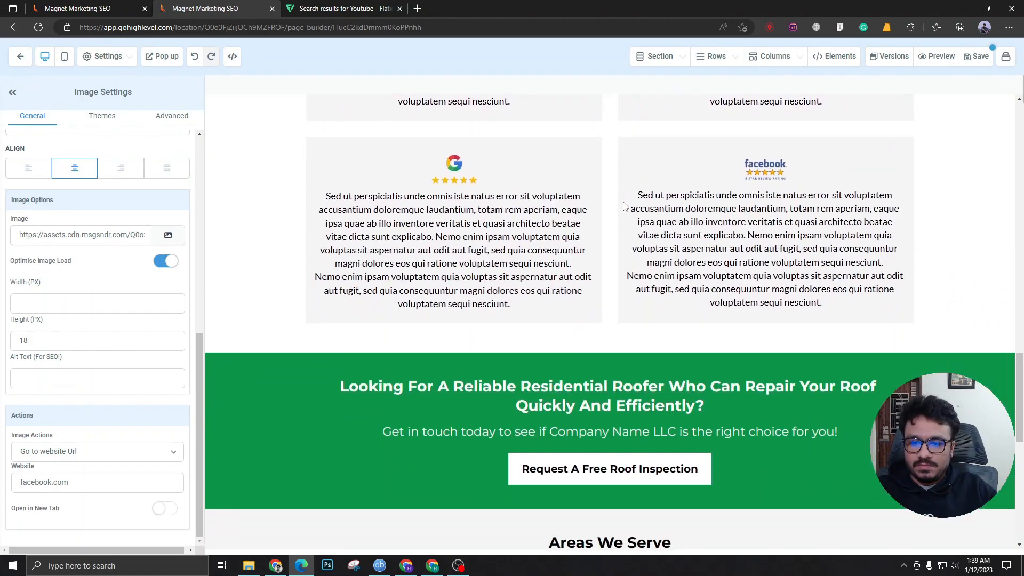
scroll(625, 206, down, 10)
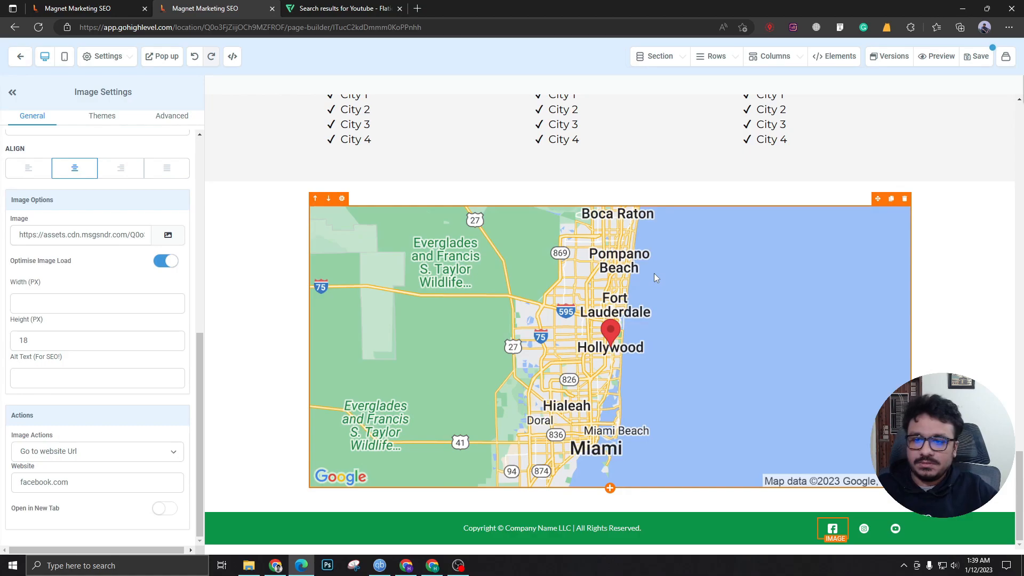